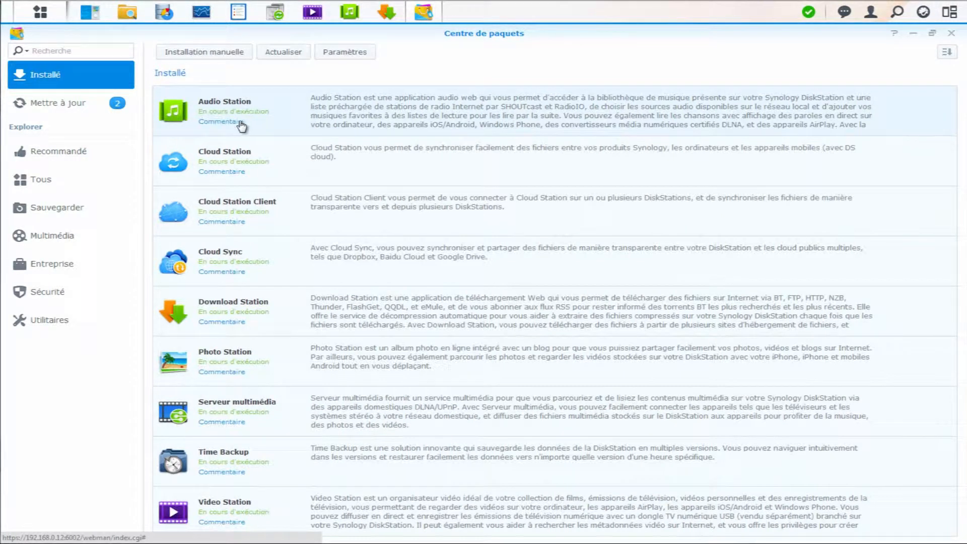
Step: Open the comment form for the Audio Station package and close the support window again
{"action": "left_click", "coordinate": [221, 125]}
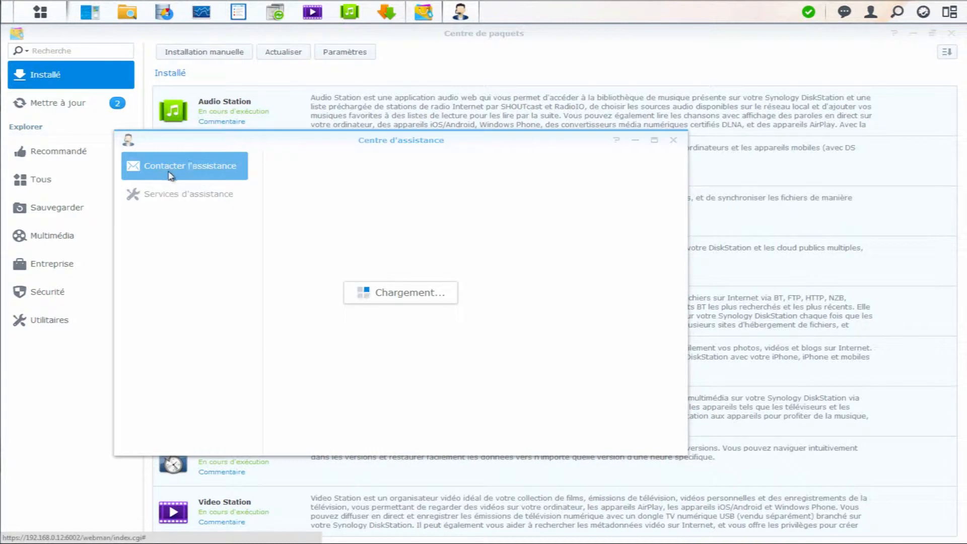
{"action": "left_click", "coordinate": [673, 141]}
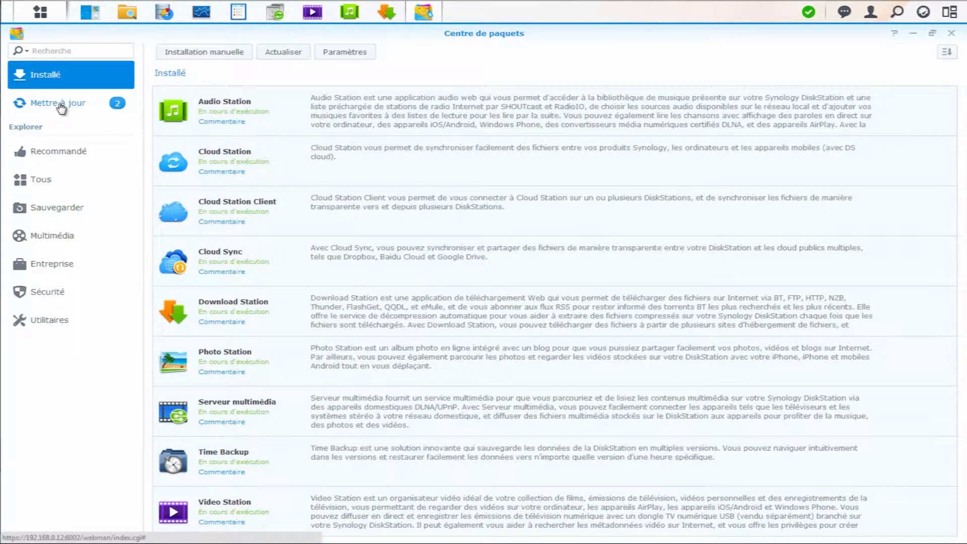
Step: View the manual package installation dialog, close it without choosing a file, and refresh the installed package list
{"action": "left_click", "coordinate": [214, 53]}
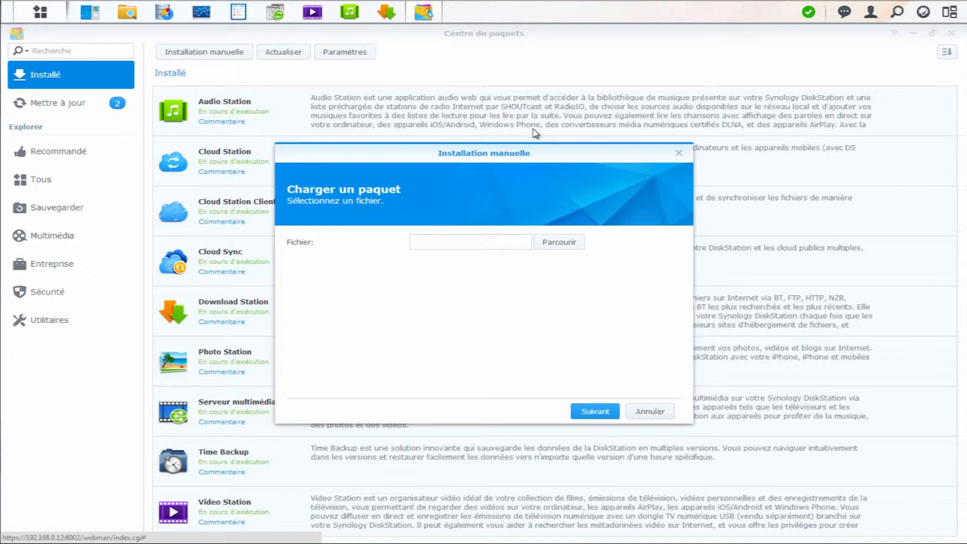
{"action": "left_click", "coordinate": [679, 153]}
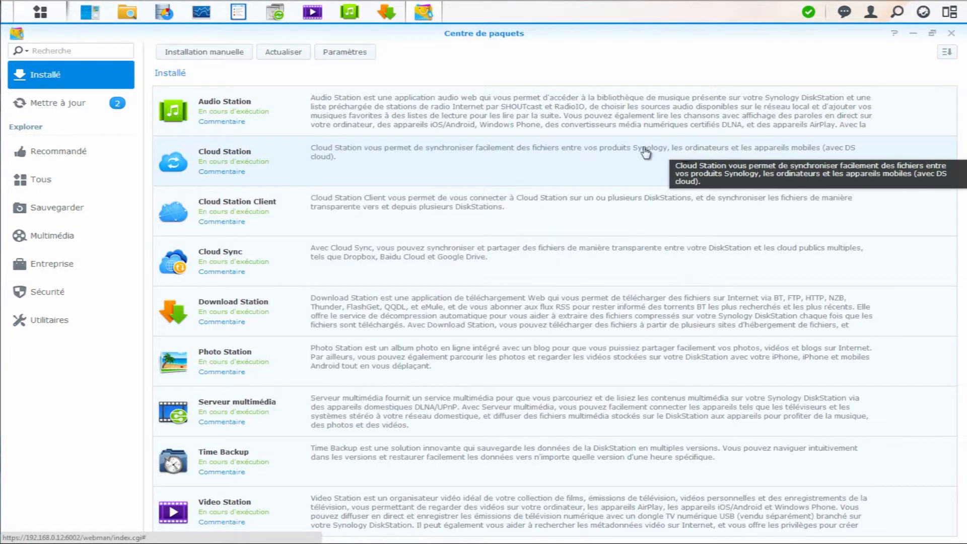
{"action": "left_click", "coordinate": [285, 52]}
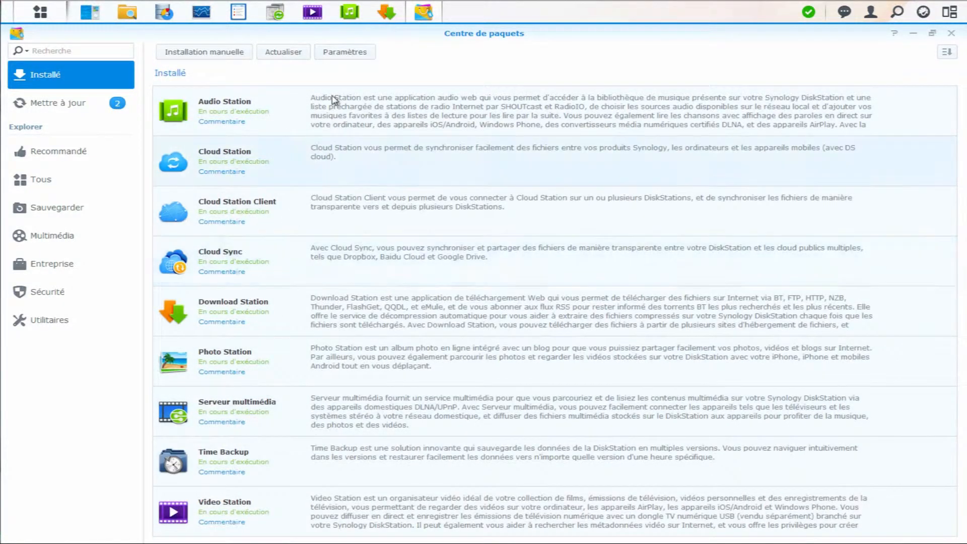
Step: Add Audio Station, Cloud Station and Photo Station to the automatically updated packages in the package settings and save
{"action": "left_click", "coordinate": [351, 56]}
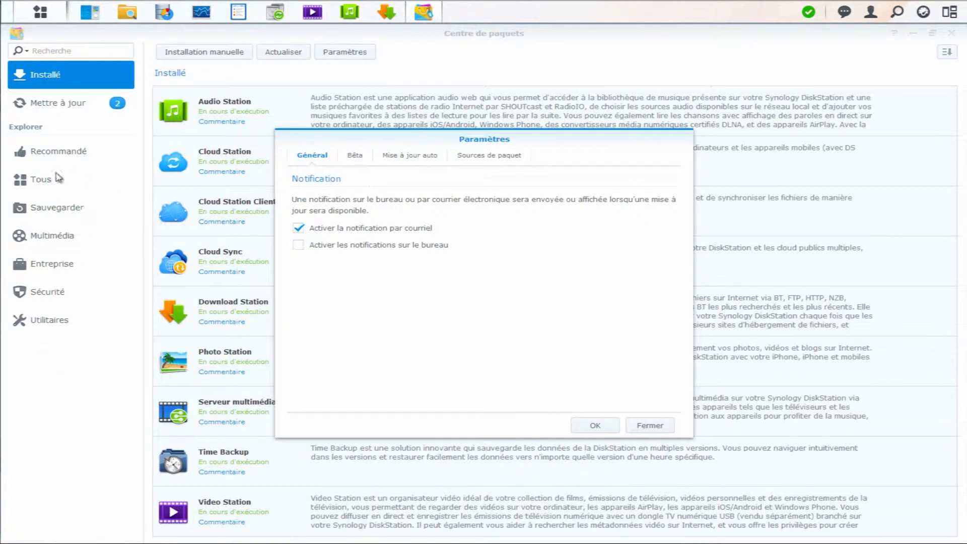
{"action": "left_click", "coordinate": [353, 156]}
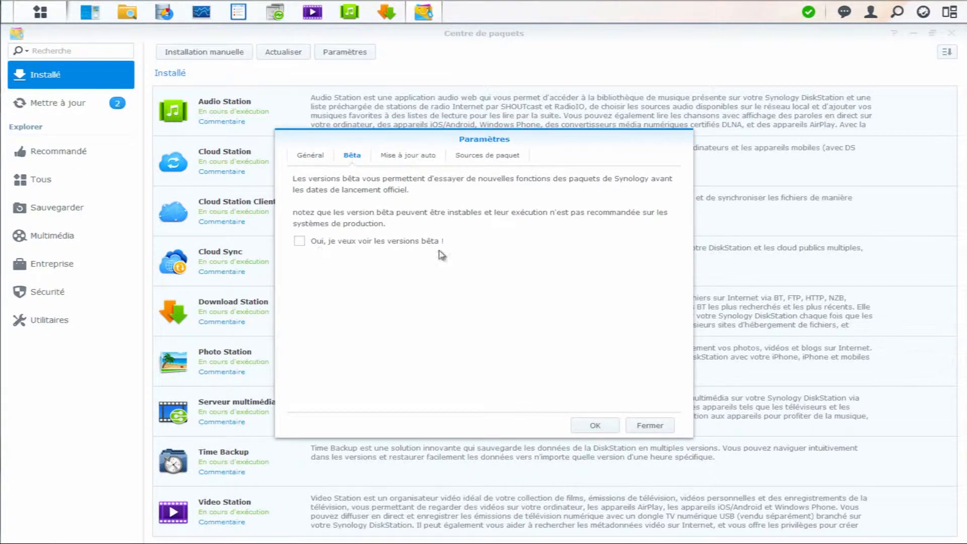
{"action": "left_click", "coordinate": [414, 156]}
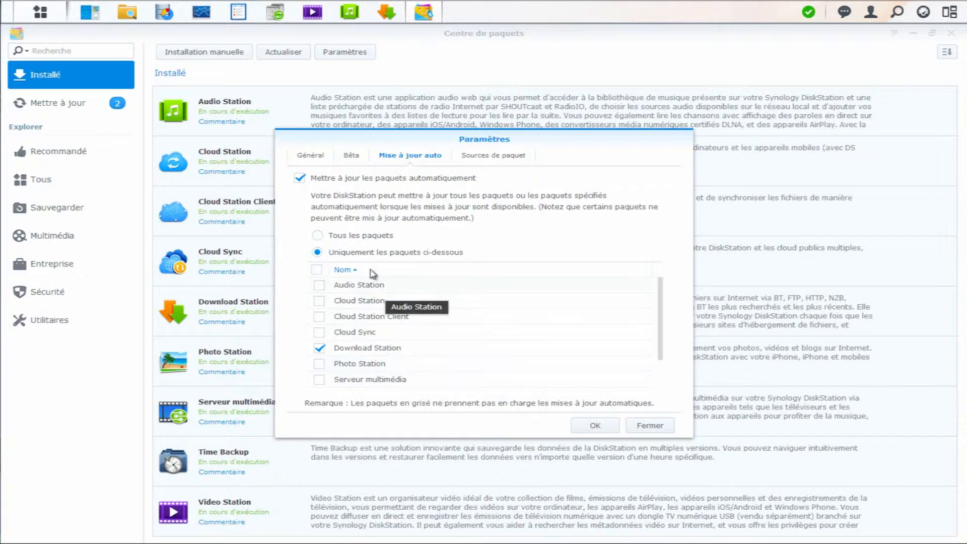
{"action": "left_click", "coordinate": [318, 285]}
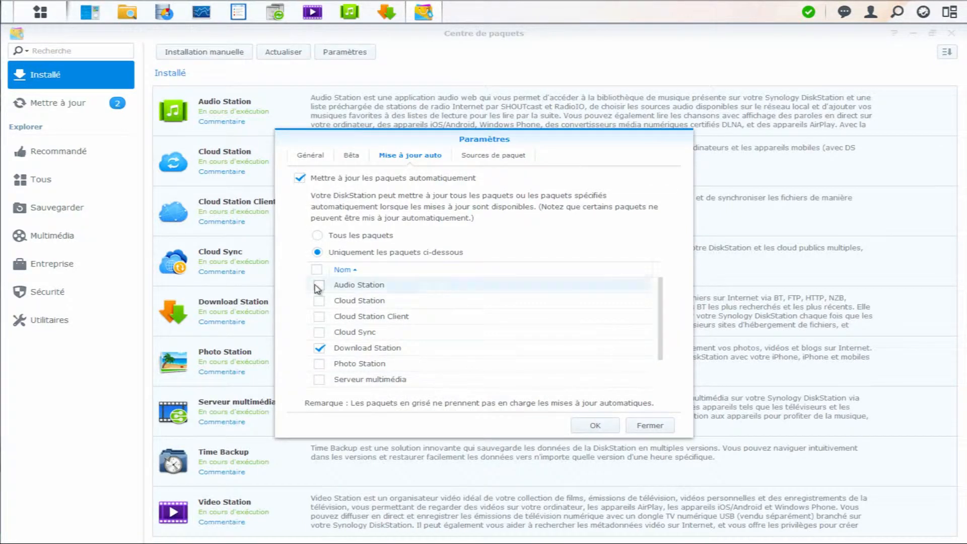
{"action": "left_click", "coordinate": [319, 301]}
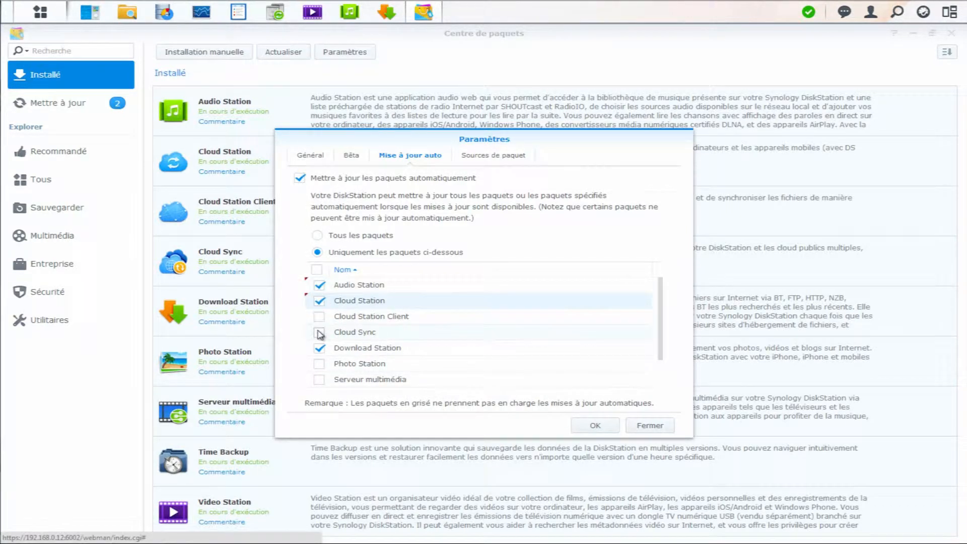
{"action": "left_click", "coordinate": [319, 363]}
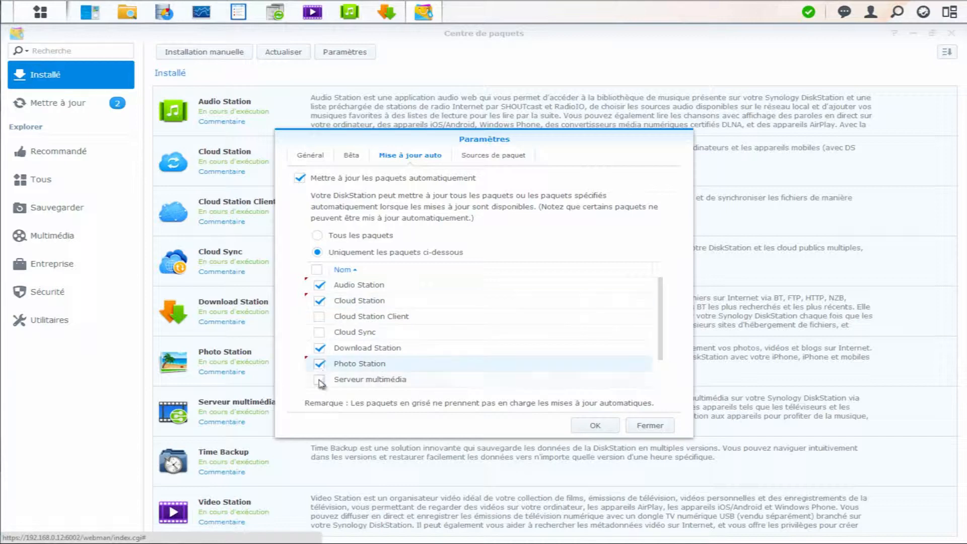
{"action": "left_click", "coordinate": [593, 428]}
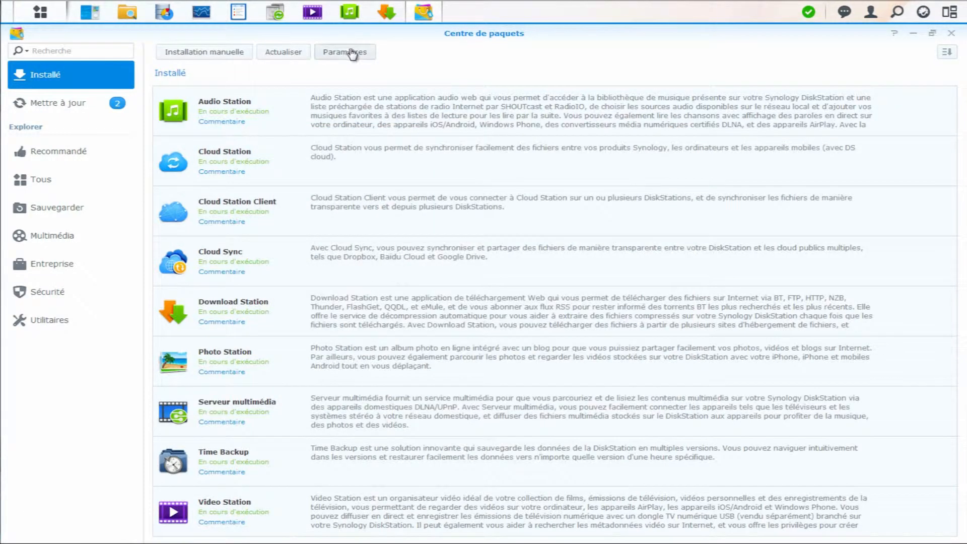
Step: Check the package sources in the package settings and close the settings without changes
{"action": "left_click", "coordinate": [348, 52]}
{"action": "left_click", "coordinate": [495, 157]}
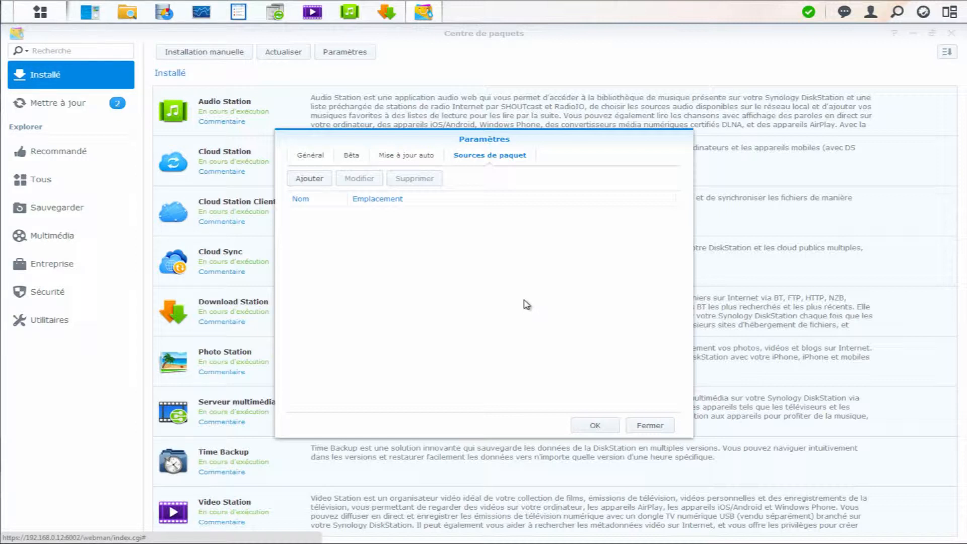
{"action": "left_click", "coordinate": [648, 429]}
Step: Examine the available updates, the recommended and complete package lists, and the backup, multimedia, business, security and utilities categories
{"action": "left_click", "coordinate": [79, 108]}
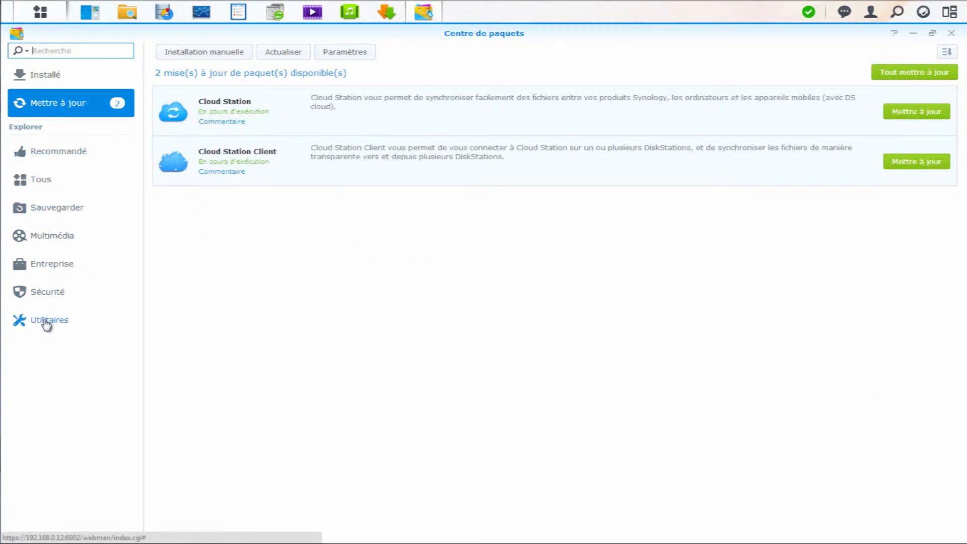
{"action": "left_click", "coordinate": [53, 149]}
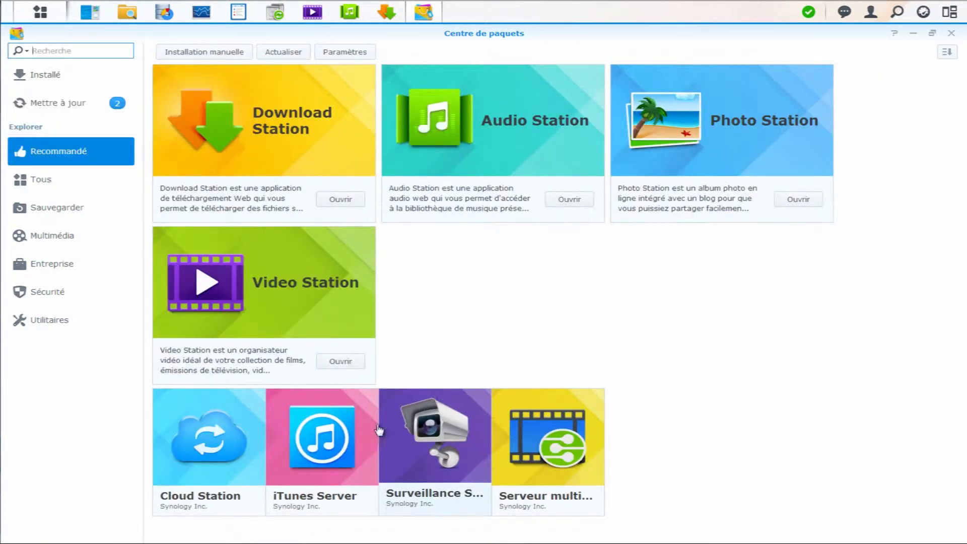
{"action": "left_click", "coordinate": [26, 180]}
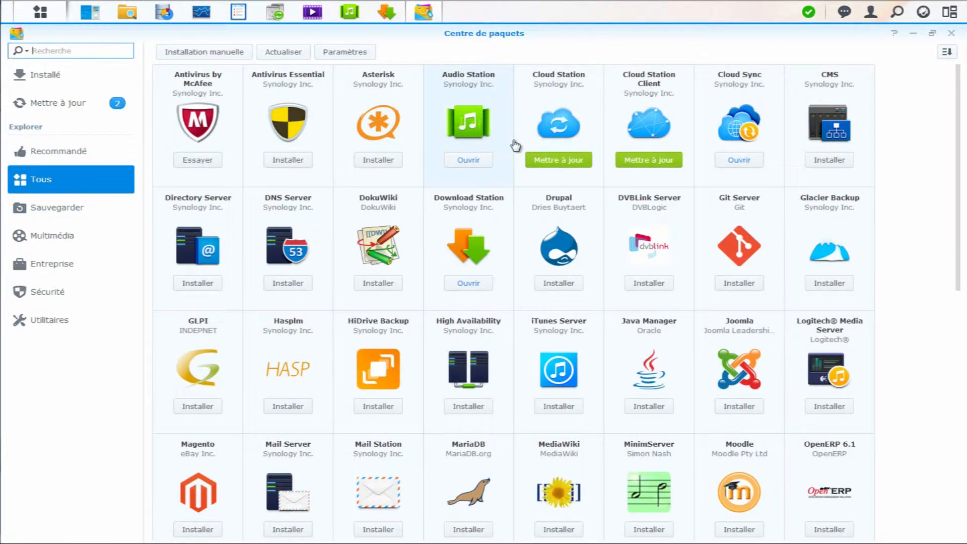
{"action": "scroll", "coordinate": [517, 149], "scroll_direction": "down", "scroll_amount": 8}
{"action": "scroll", "coordinate": [514, 150], "scroll_direction": "up", "scroll_amount": 8}
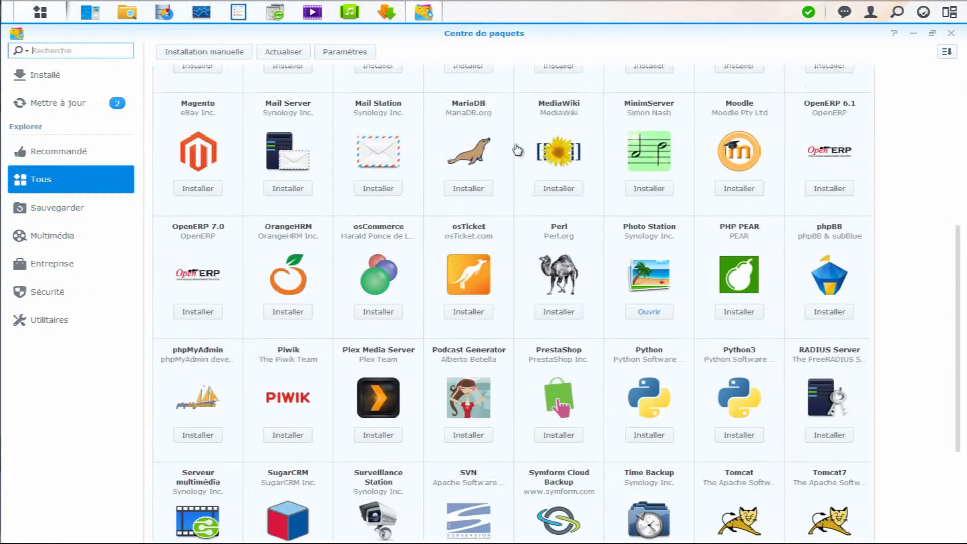
{"action": "left_click", "coordinate": [56, 211]}
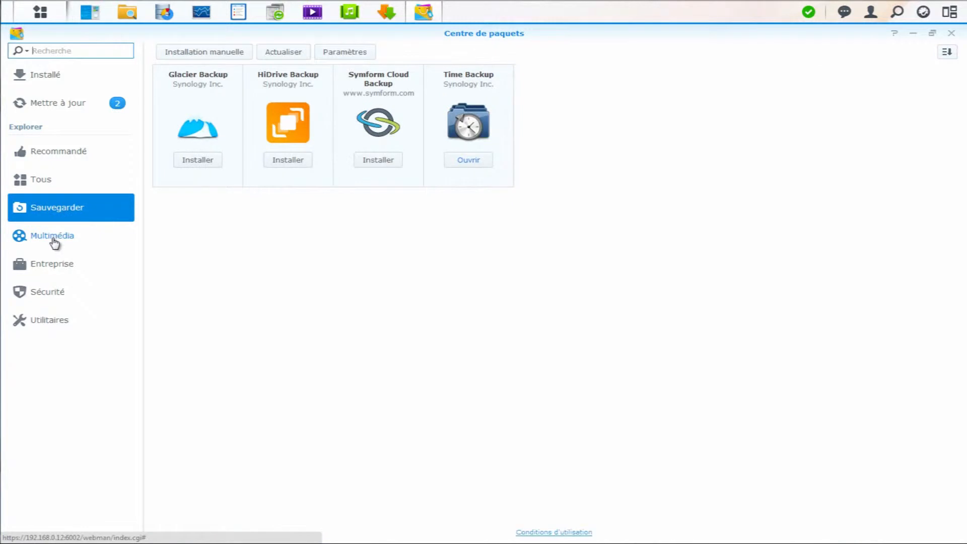
{"action": "left_click", "coordinate": [54, 243]}
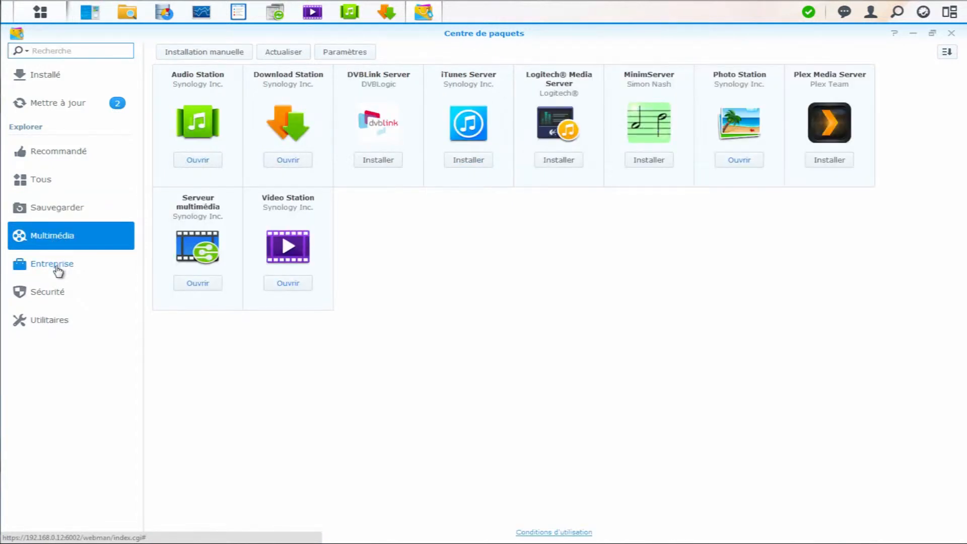
{"action": "left_click", "coordinate": [60, 274]}
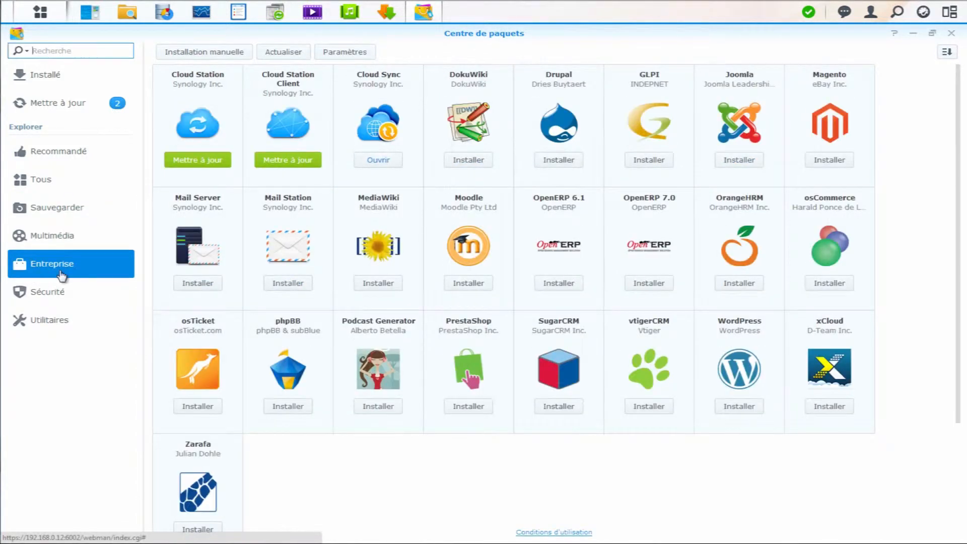
{"action": "left_click", "coordinate": [49, 296]}
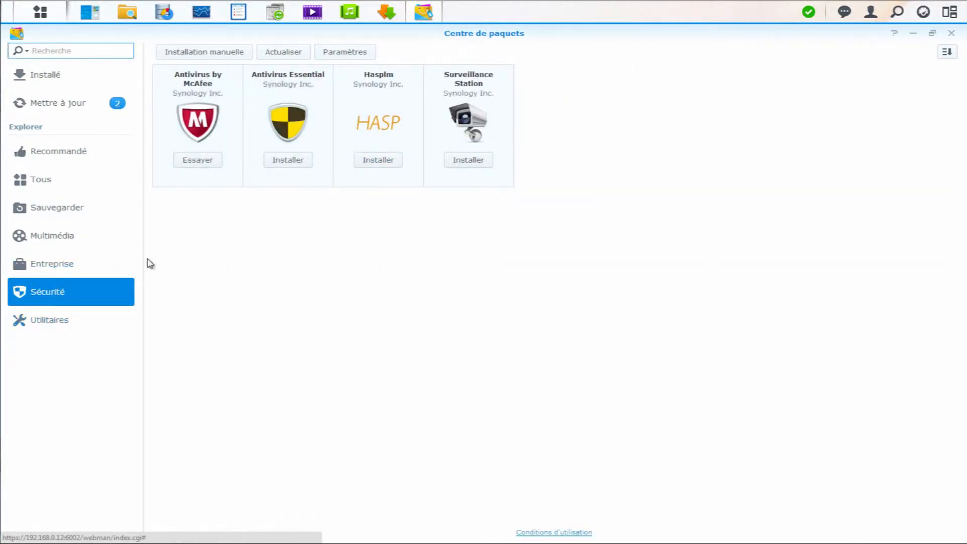
{"action": "left_click", "coordinate": [55, 326]}
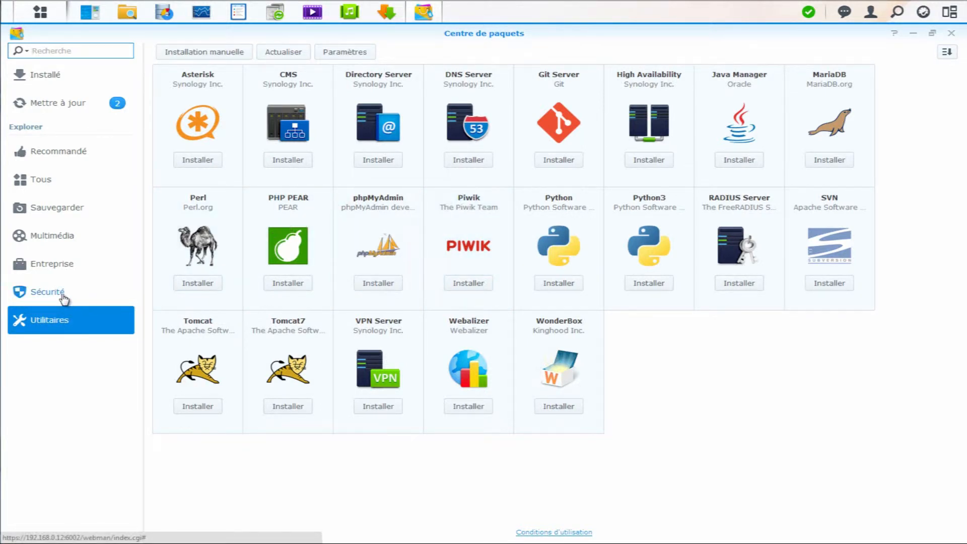
Step: Review the business, multimedia and backup categories again, and look through the complete package list
{"action": "left_click", "coordinate": [66, 266]}
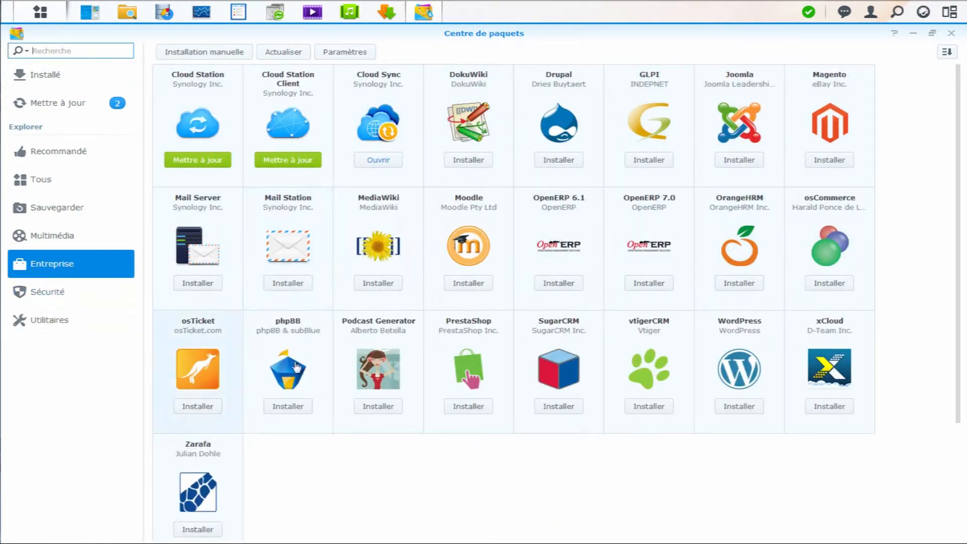
{"action": "left_click", "coordinate": [60, 243]}
{"action": "left_click", "coordinate": [64, 214]}
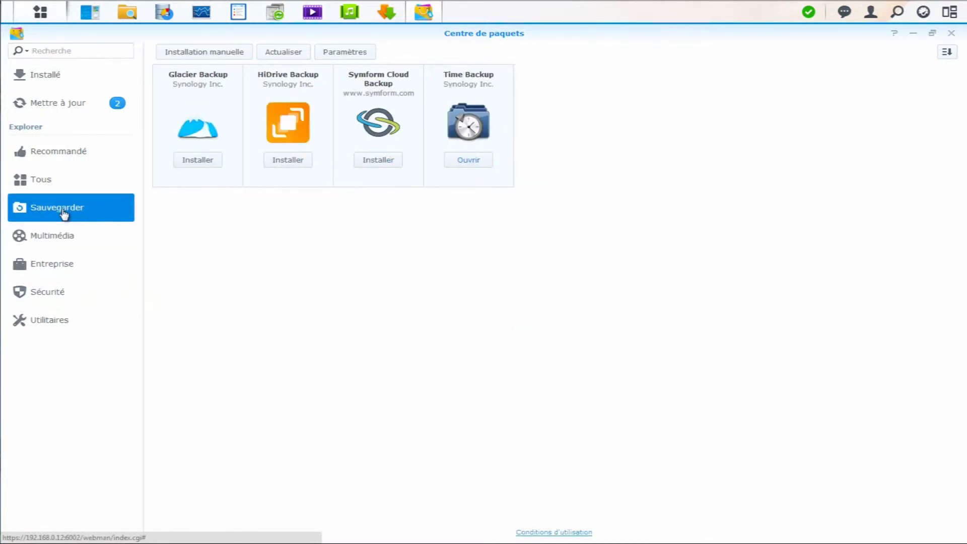
{"action": "left_click", "coordinate": [49, 182]}
{"action": "scroll", "coordinate": [484, 128], "scroll_direction": "down", "scroll_amount": 10}
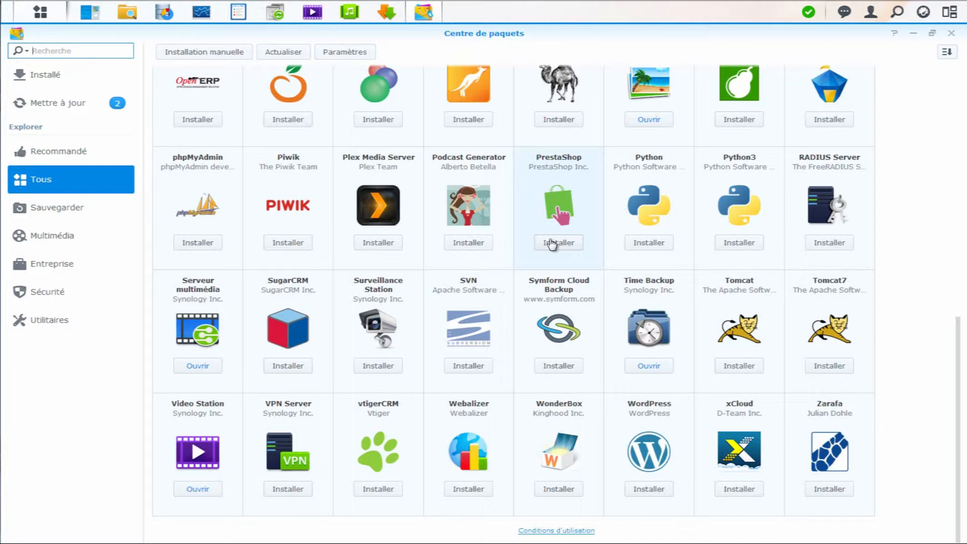
{"action": "scroll", "coordinate": [438, 241], "scroll_direction": "up", "scroll_amount": 10}
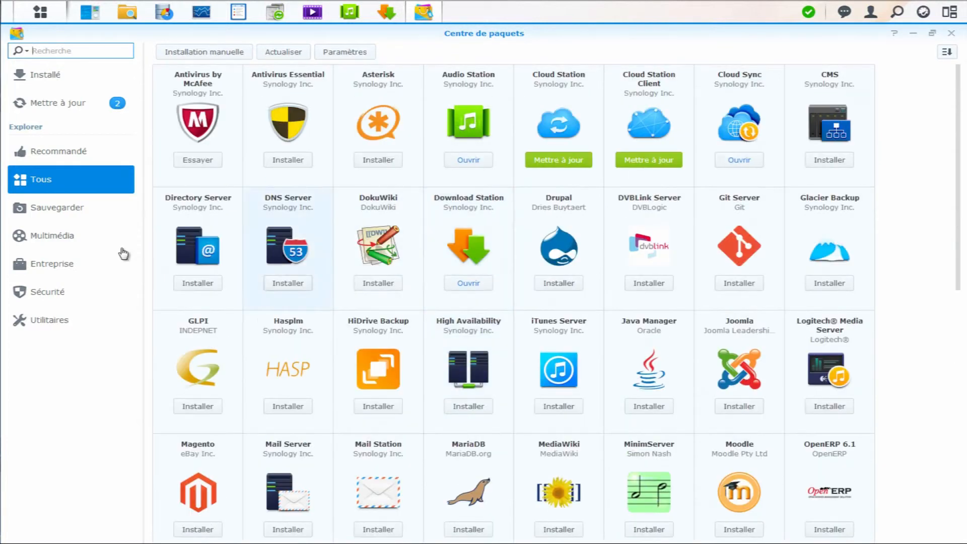
Step: Update all packages that have an available update
{"action": "left_click", "coordinate": [60, 105]}
{"action": "left_click", "coordinate": [915, 73]}
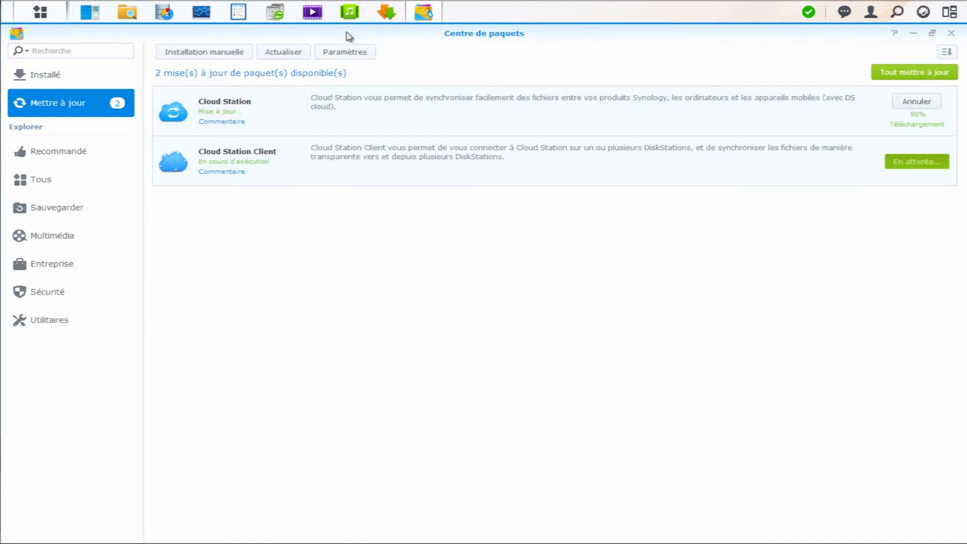
Step: Review the email and desktop notification options in the package settings and close them without saving
{"action": "left_click", "coordinate": [340, 54]}
{"action": "left_click", "coordinate": [298, 227]}
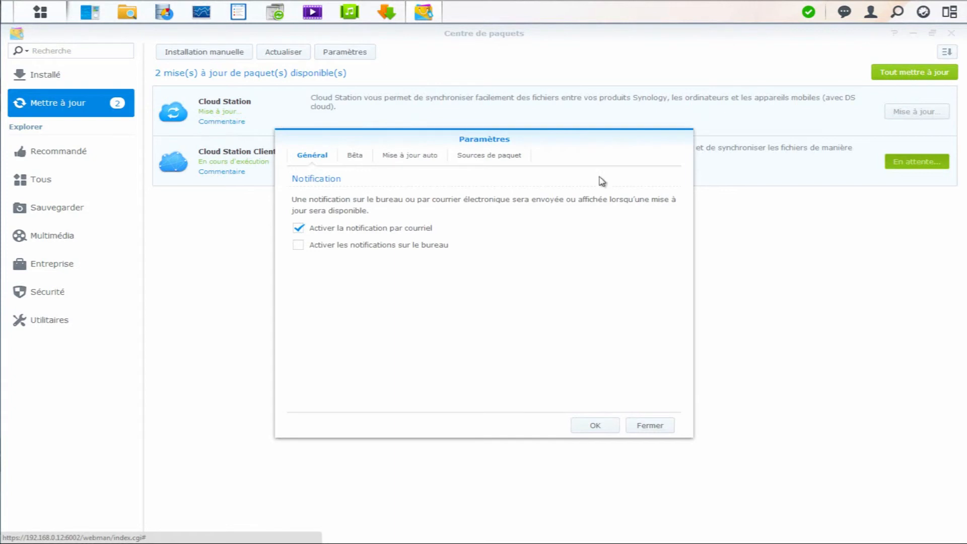
{"action": "left_click", "coordinate": [649, 426]}
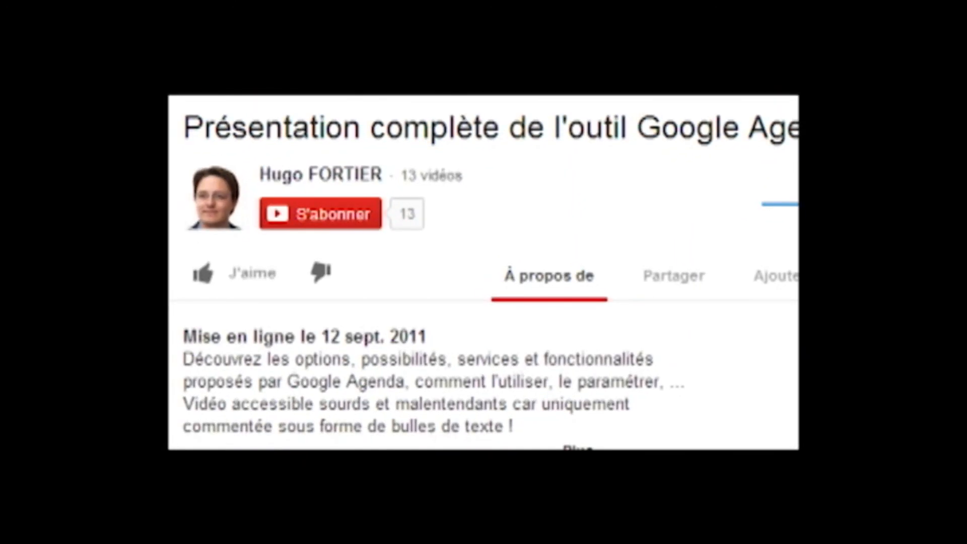
{"action": "left_click", "coordinate": [252, 280]}
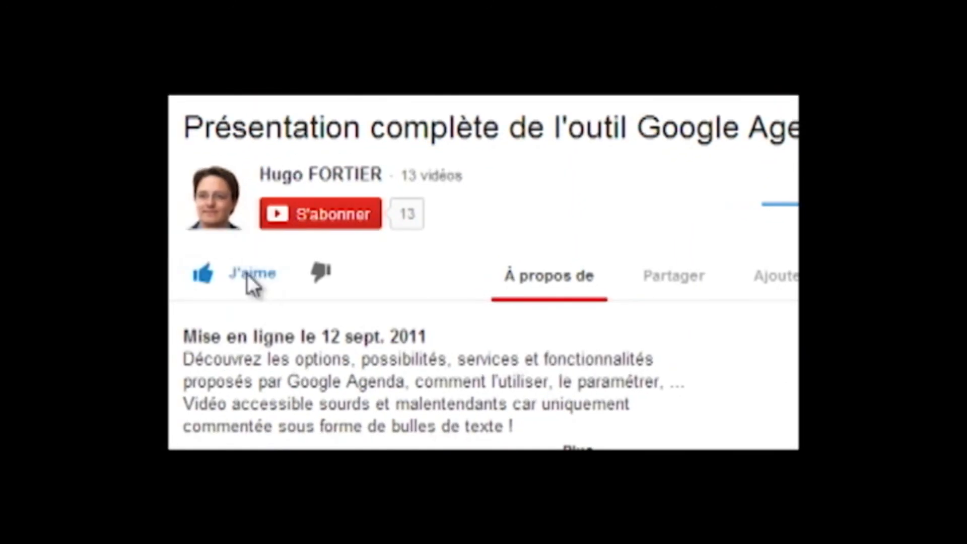